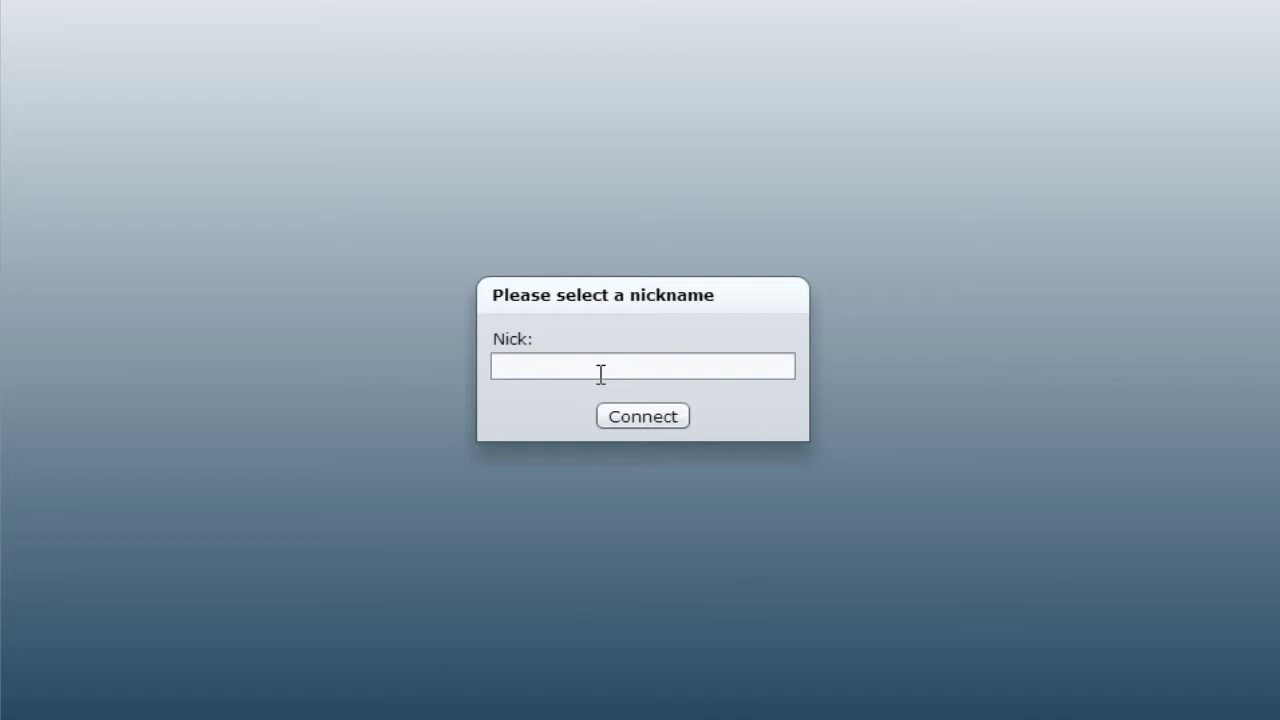
{"action": "type", "text": "nav"}
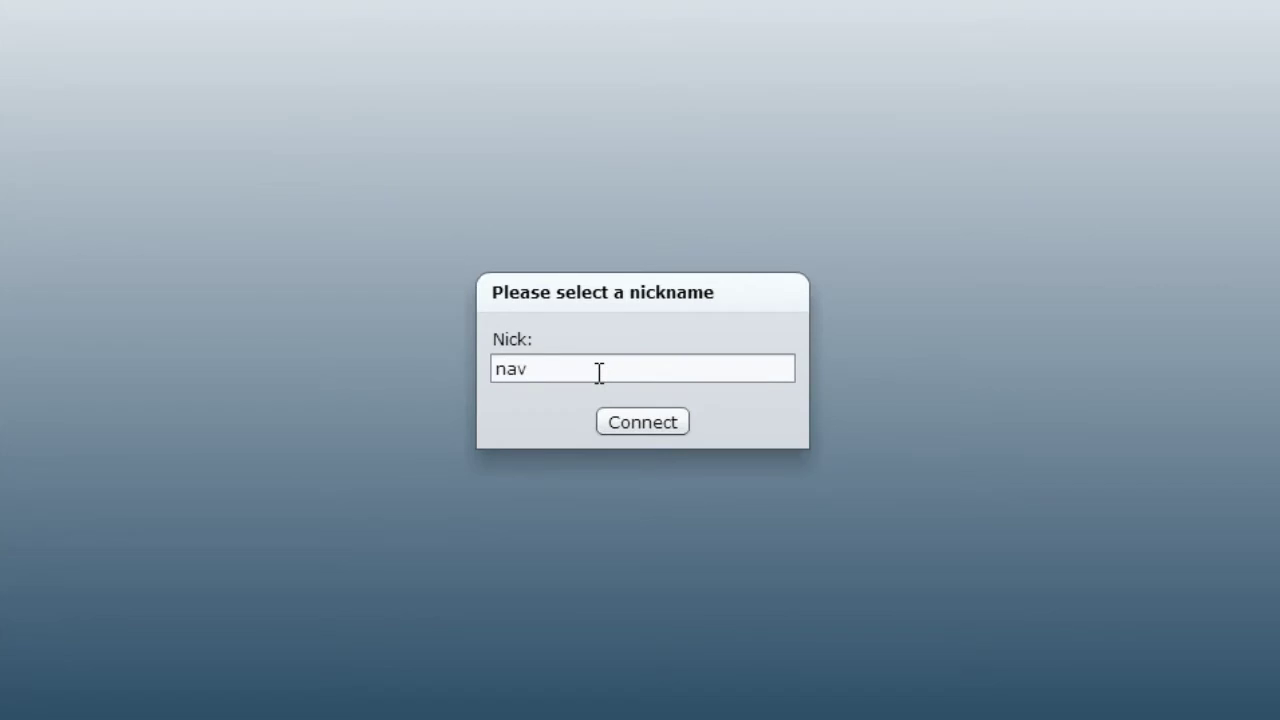
Connect to lightIRC as 'nav' and join the #Radio channel.
{"action": "left_click", "coordinate": [678, 422]}
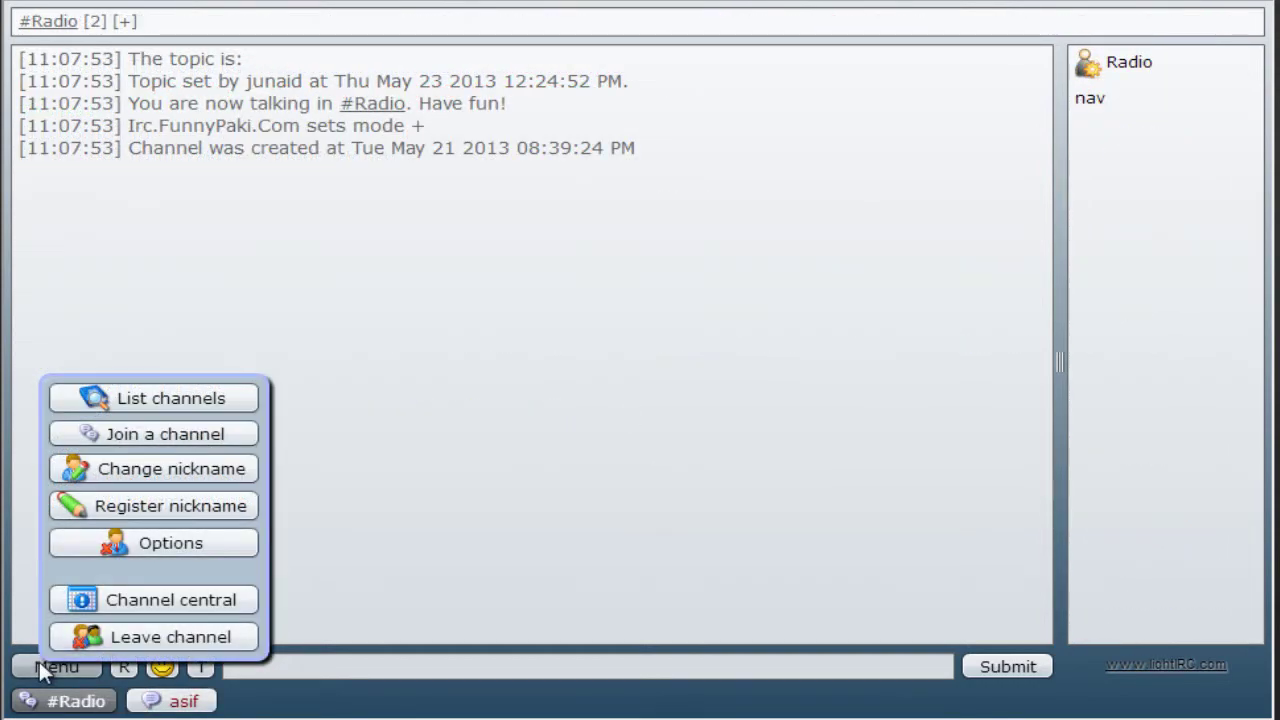
Submit a NickServ registration for the nickname 'nav', which the server blocks.
{"action": "left_click", "coordinate": [157, 510]}
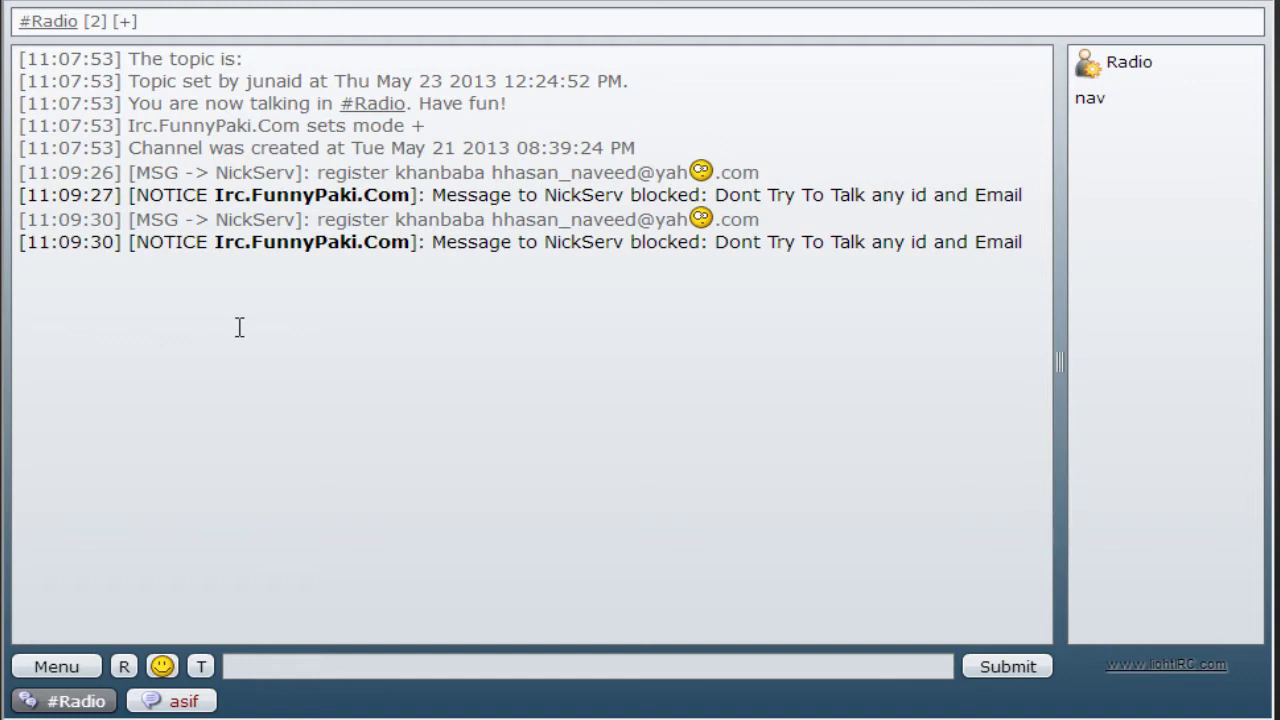
Open Channel central for #Radio from the bottom-left Menu.
{"action": "left_click", "coordinate": [40, 666]}
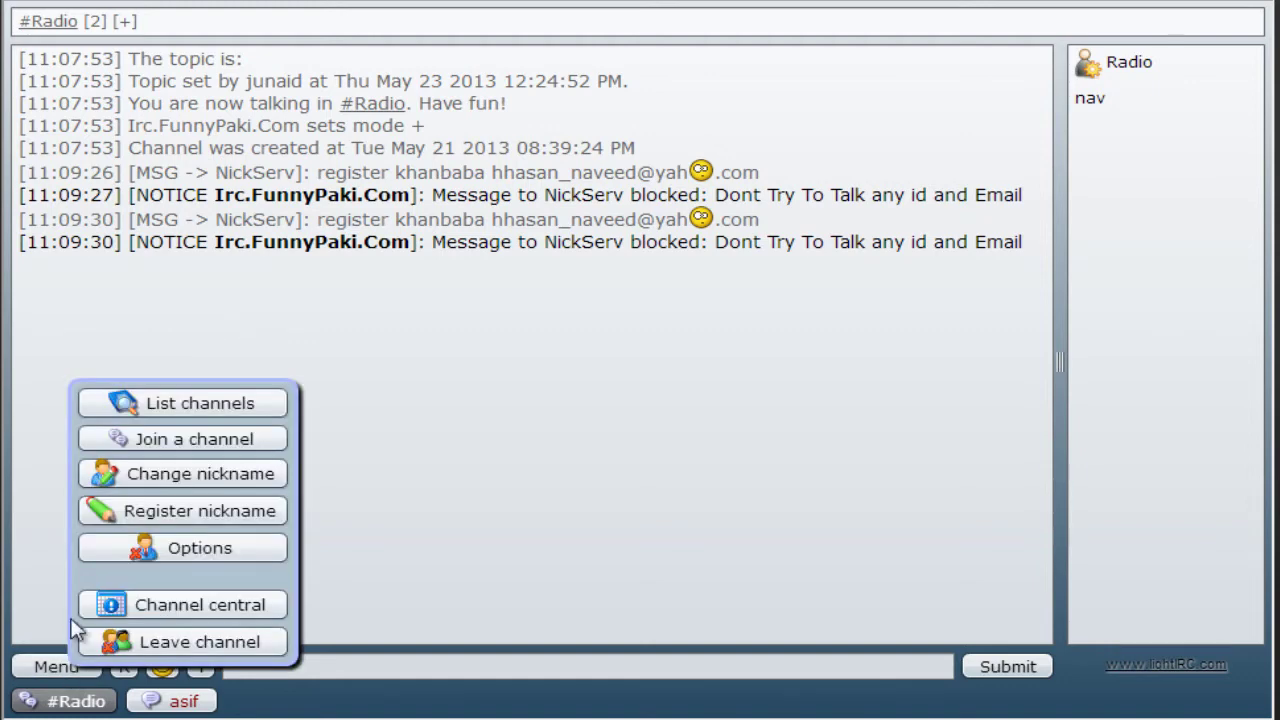
{"action": "left_click", "coordinate": [250, 608]}
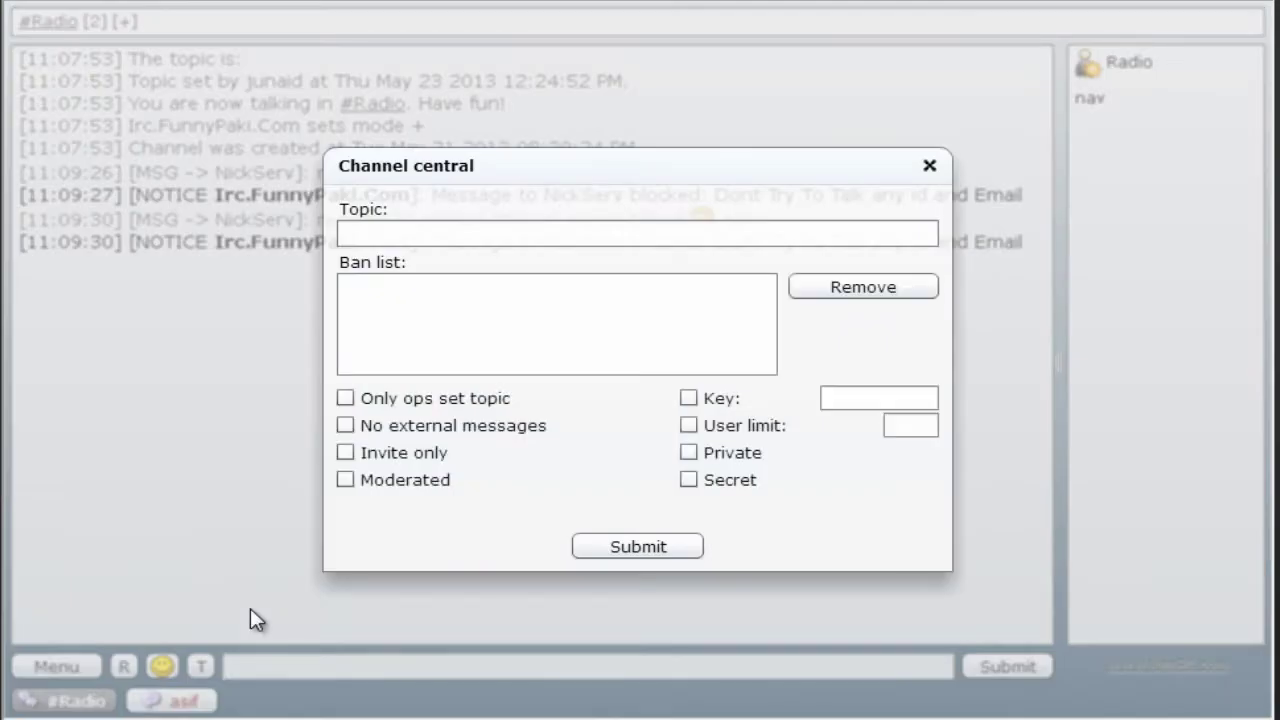